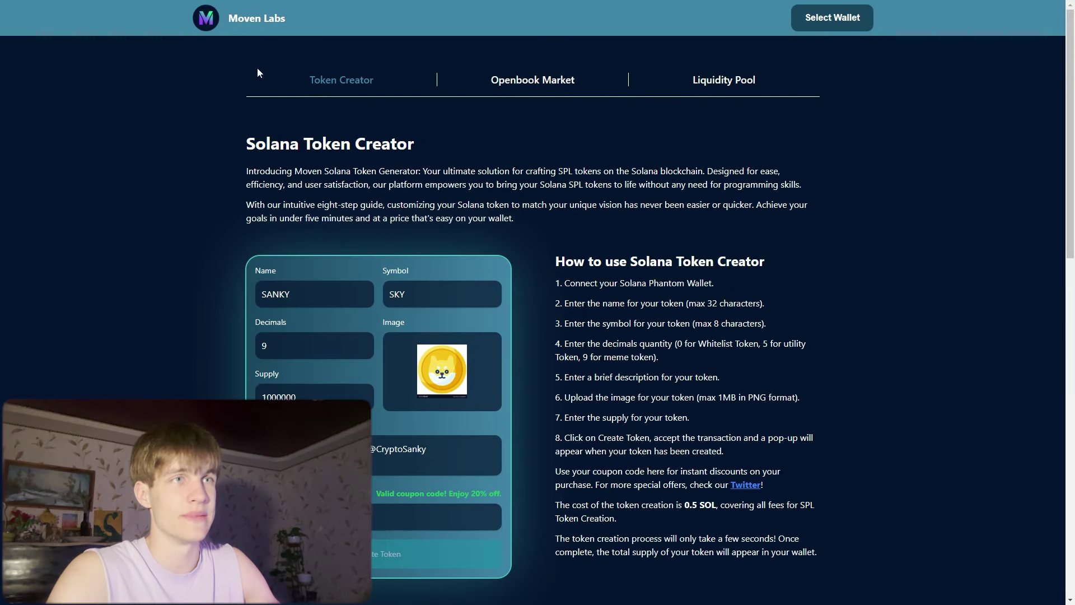
- Scroll past the Create Token button to the Revoke Freeze/Mint Authority cards and the FAQ heading
{"action": "scroll", "coordinate": [246, 235], "scroll_direction": "down", "scroll_amount": 1}
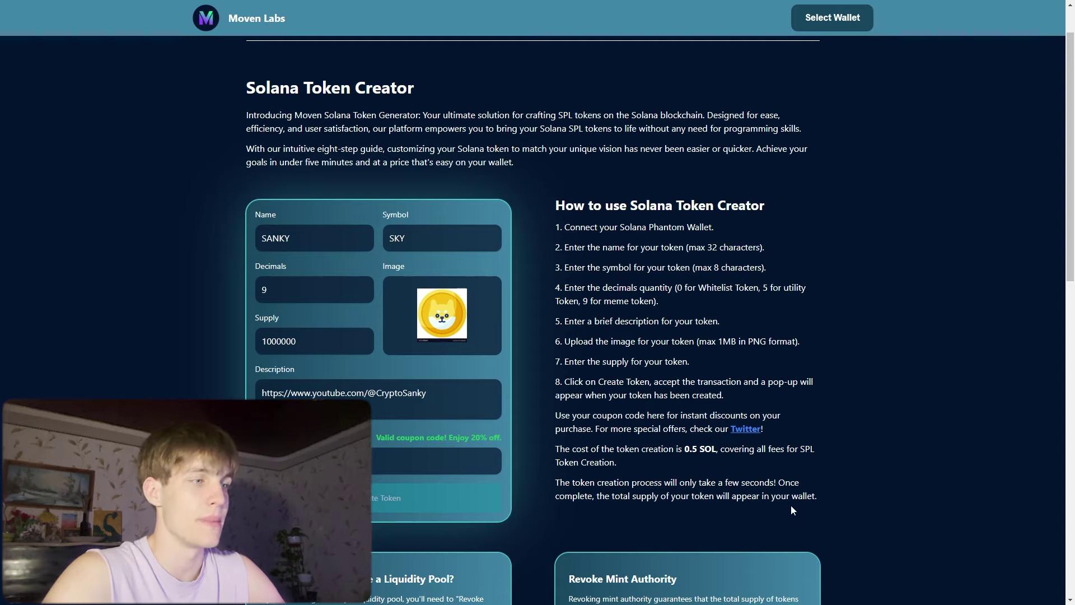
{"action": "scroll", "coordinate": [539, 457], "scroll_direction": "down", "scroll_amount": 4}
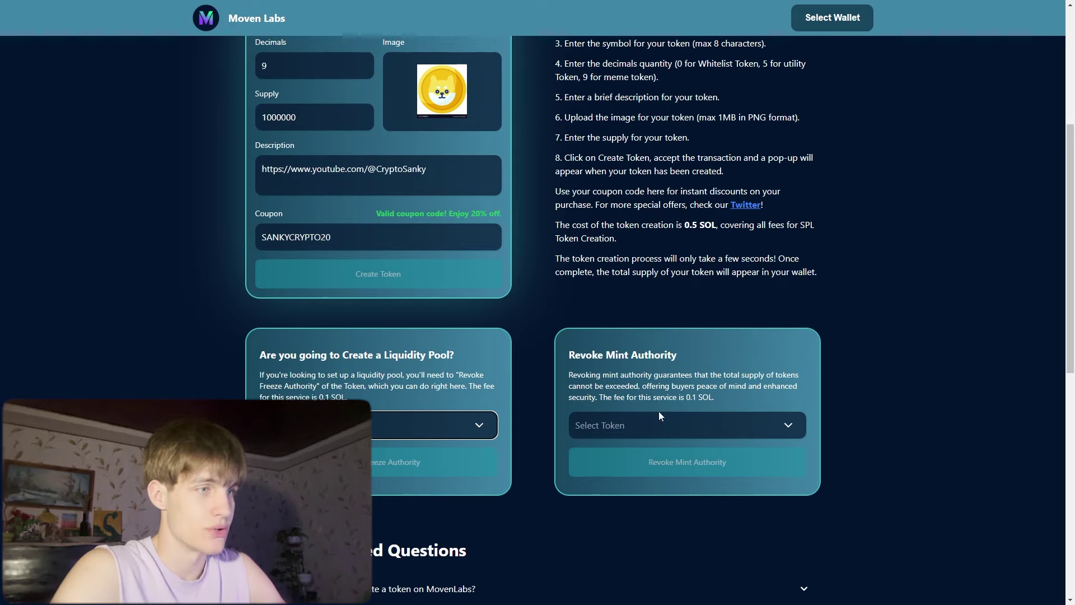
{"action": "scroll", "coordinate": [575, 432], "scroll_direction": "down", "scroll_amount": 3}
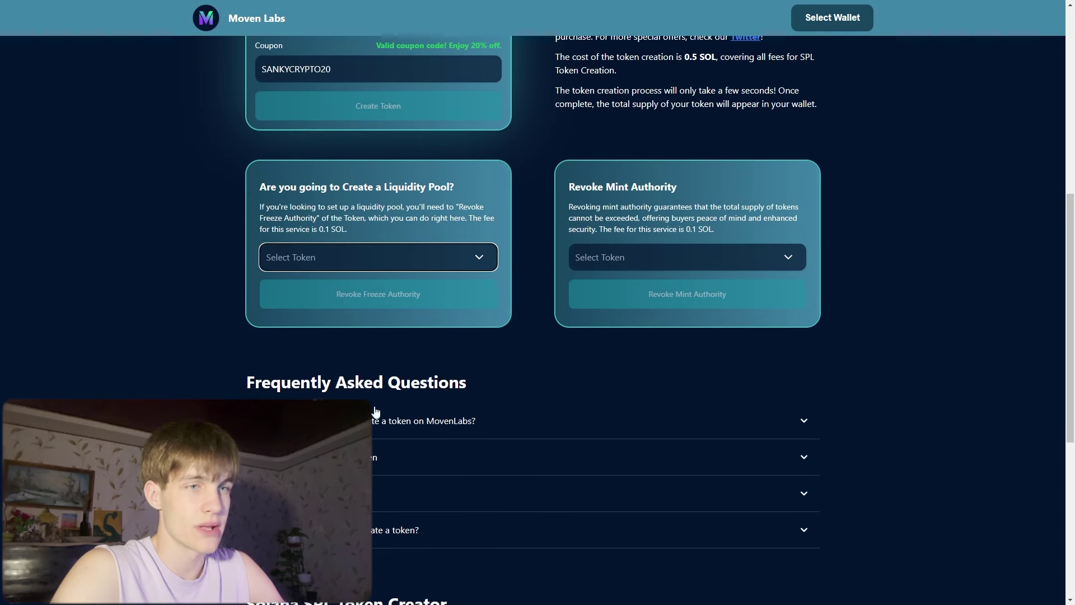
- Expand the FAQ answers on creation time, finding your token, supported wallets and the 0.4 SOL cost
{"action": "left_click", "coordinate": [477, 421]}
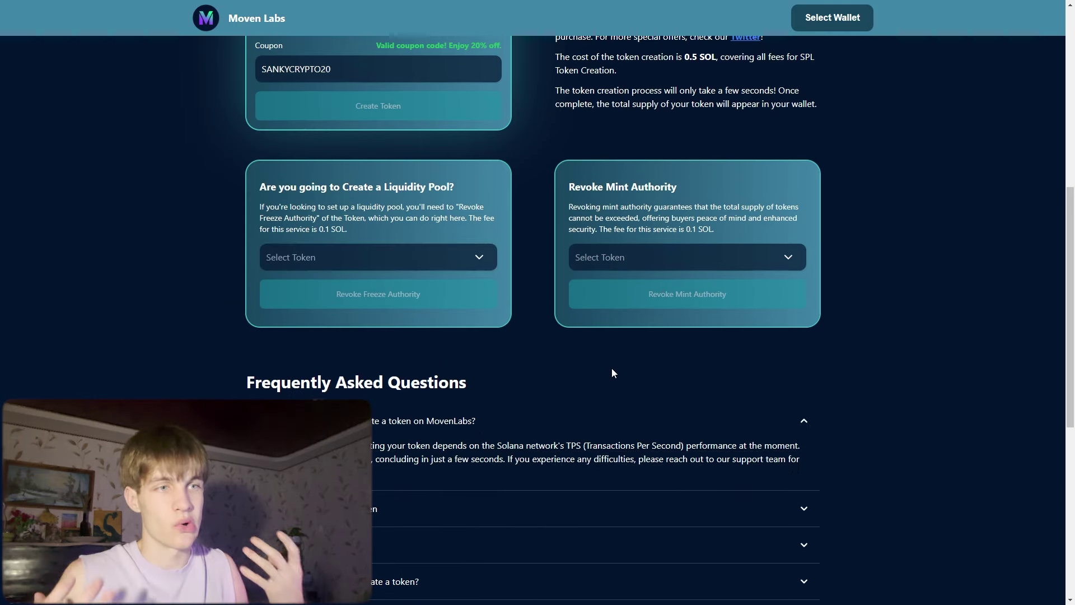
{"action": "scroll", "coordinate": [505, 390], "scroll_direction": "down", "scroll_amount": 1}
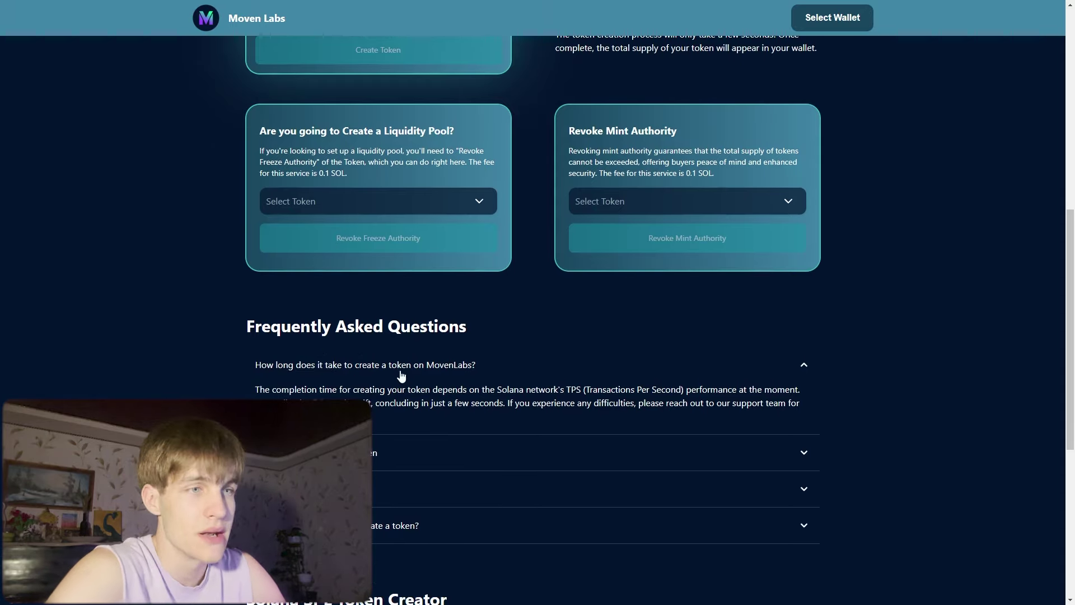
{"action": "left_click", "coordinate": [398, 451]}
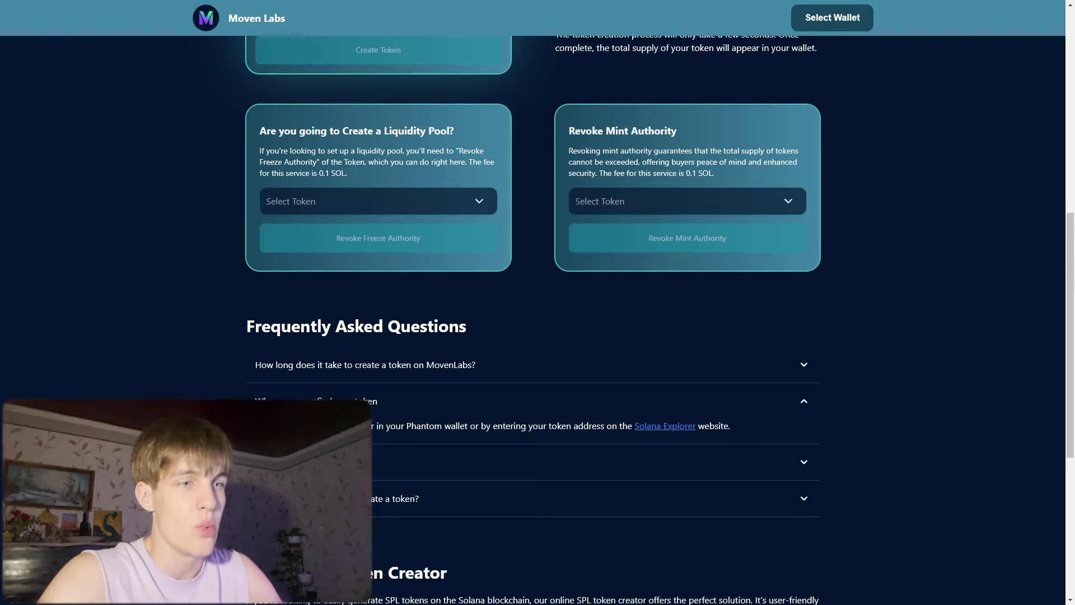
{"action": "left_click", "coordinate": [372, 462]}
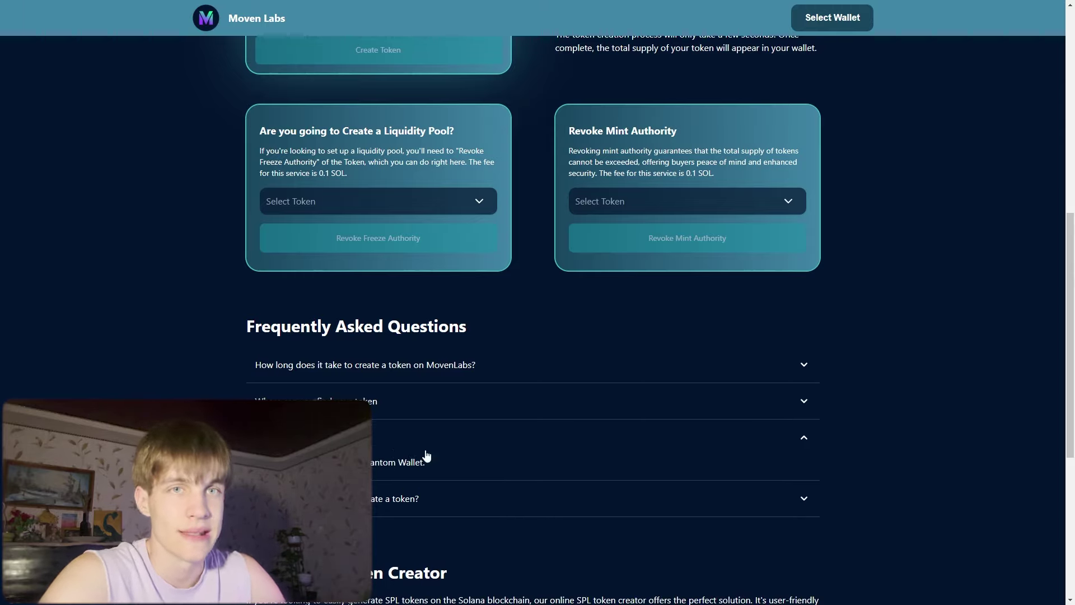
{"action": "left_click", "coordinate": [411, 498]}
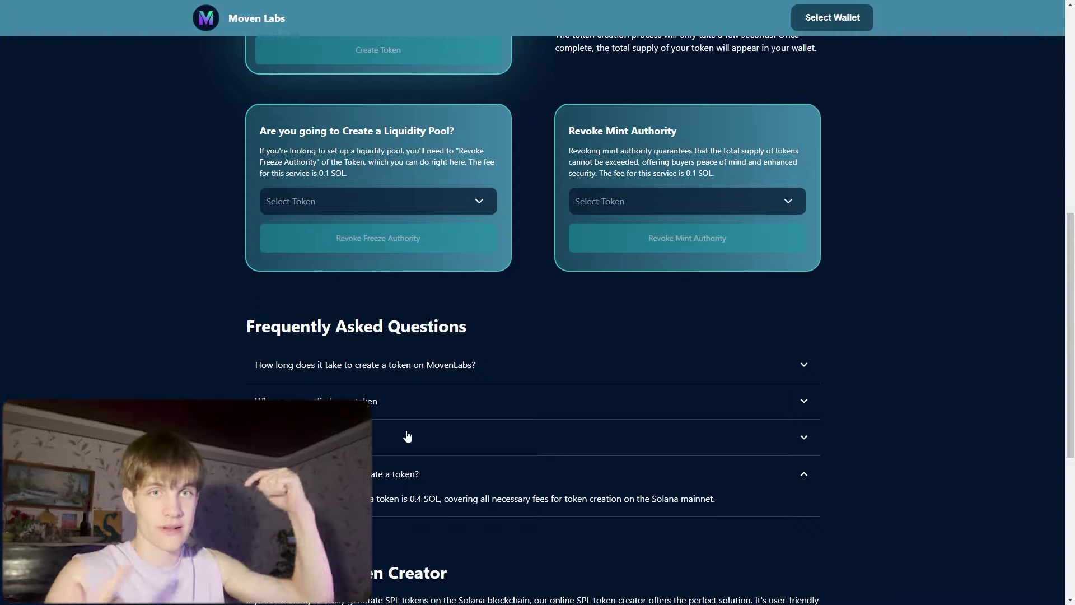
{"action": "scroll", "coordinate": [407, 436], "scroll_direction": "down", "scroll_amount": 4}
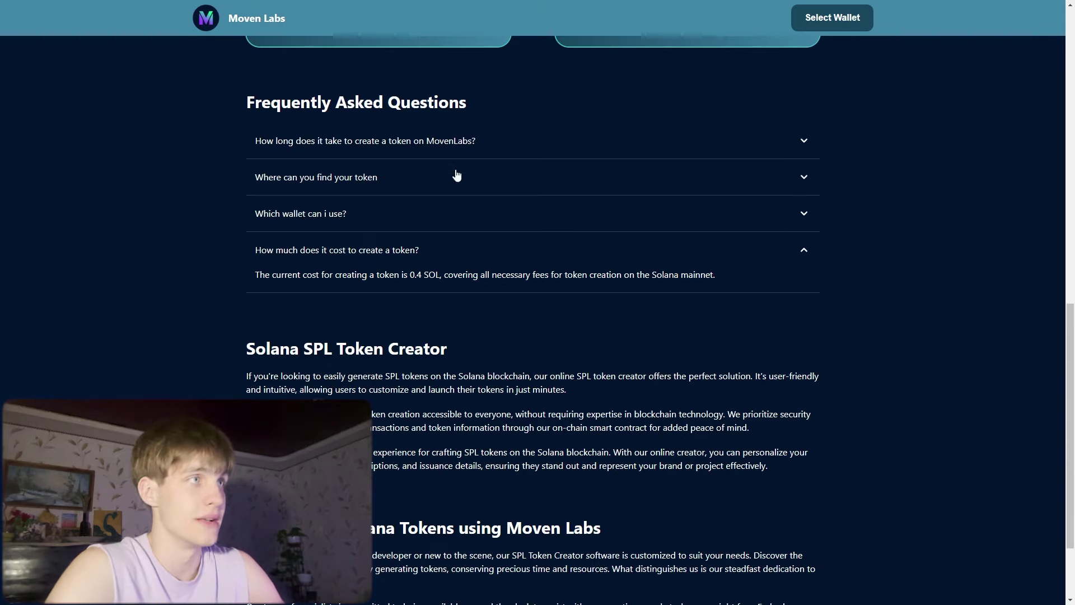
{"action": "scroll", "coordinate": [651, 148], "scroll_direction": "down", "scroll_amount": 3}
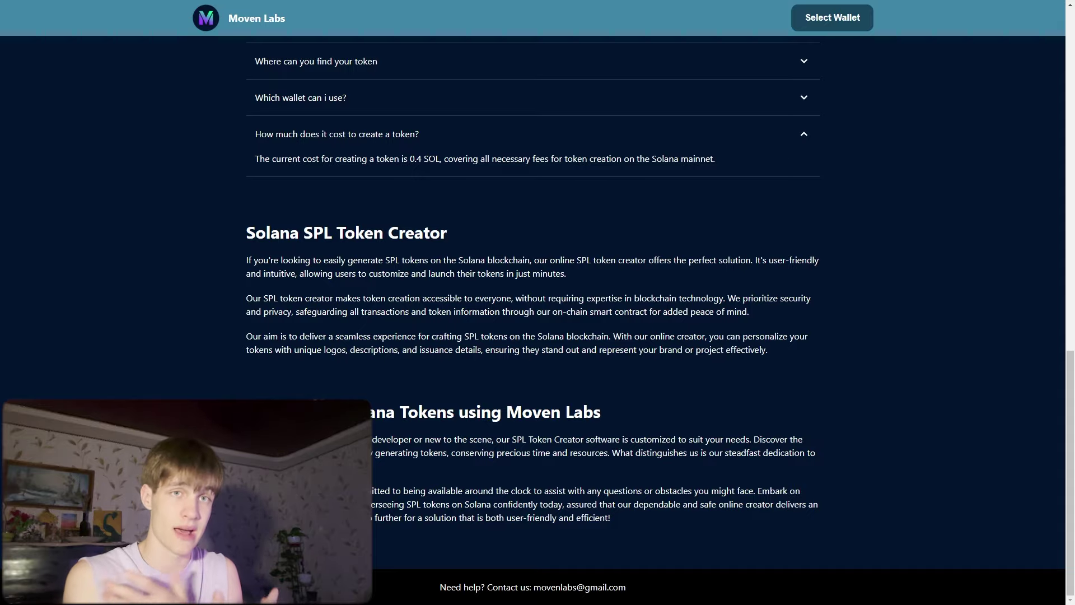
{"action": "scroll", "coordinate": [414, 290], "scroll_direction": "up", "scroll_amount": 1}
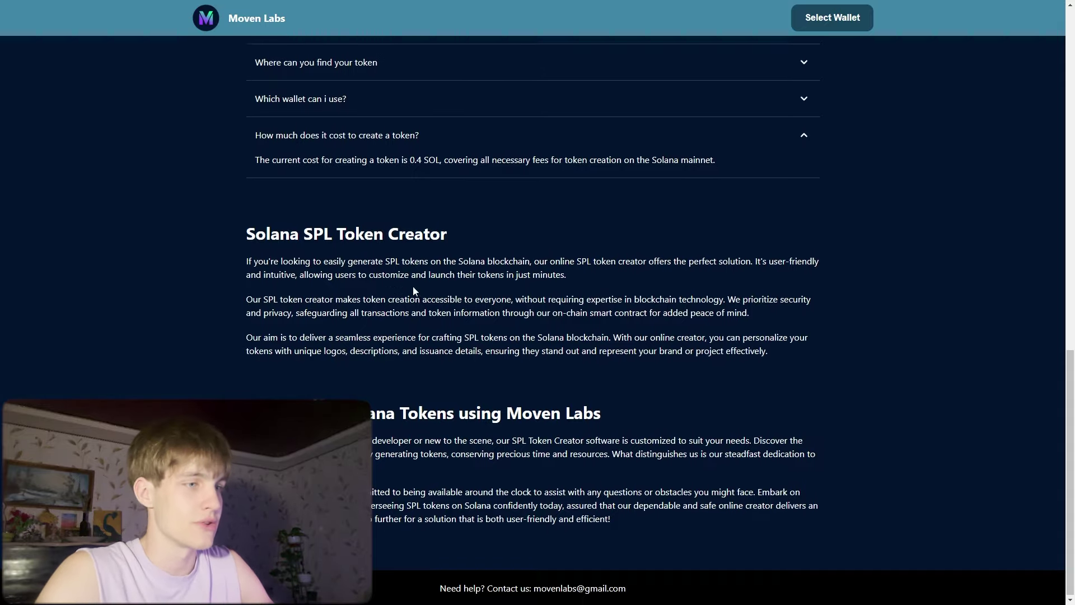
{"action": "scroll", "coordinate": [354, 297], "scroll_direction": "up", "scroll_amount": 10}
{"action": "scroll", "coordinate": [443, 336], "scroll_direction": "down", "scroll_amount": 10}
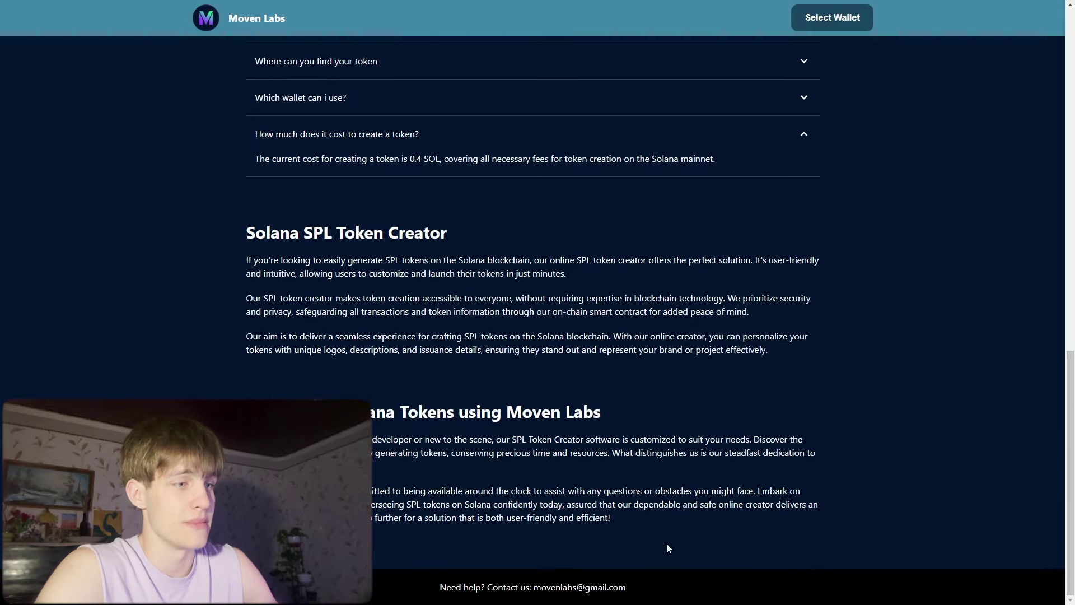
{"action": "left_click_drag", "start_coordinate": [642, 584], "coordinate": [617, 582]}
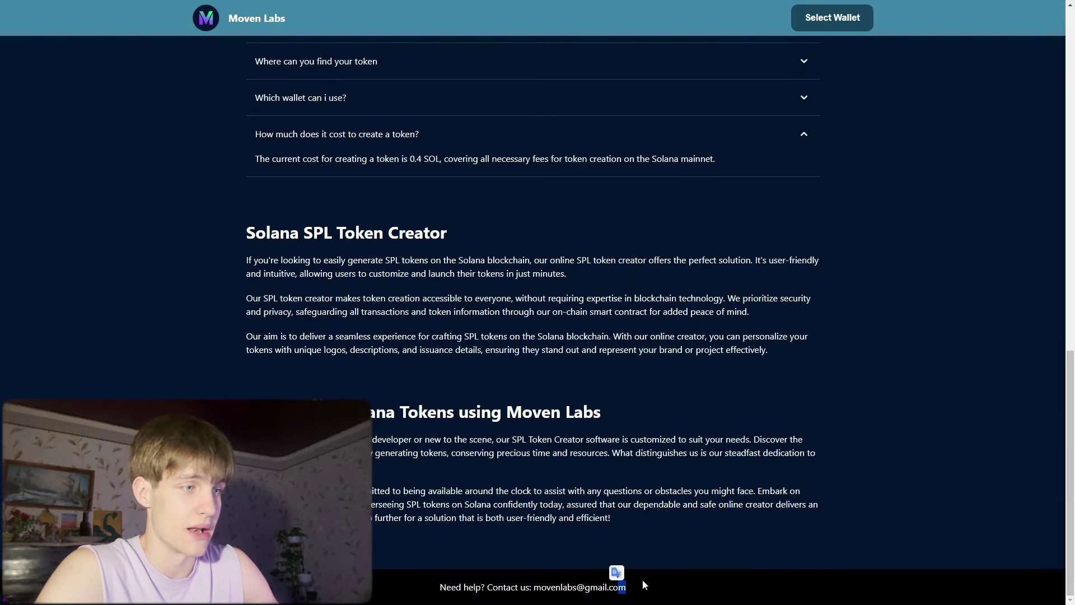
{"action": "scroll", "coordinate": [585, 422], "scroll_direction": "up", "scroll_amount": 10}
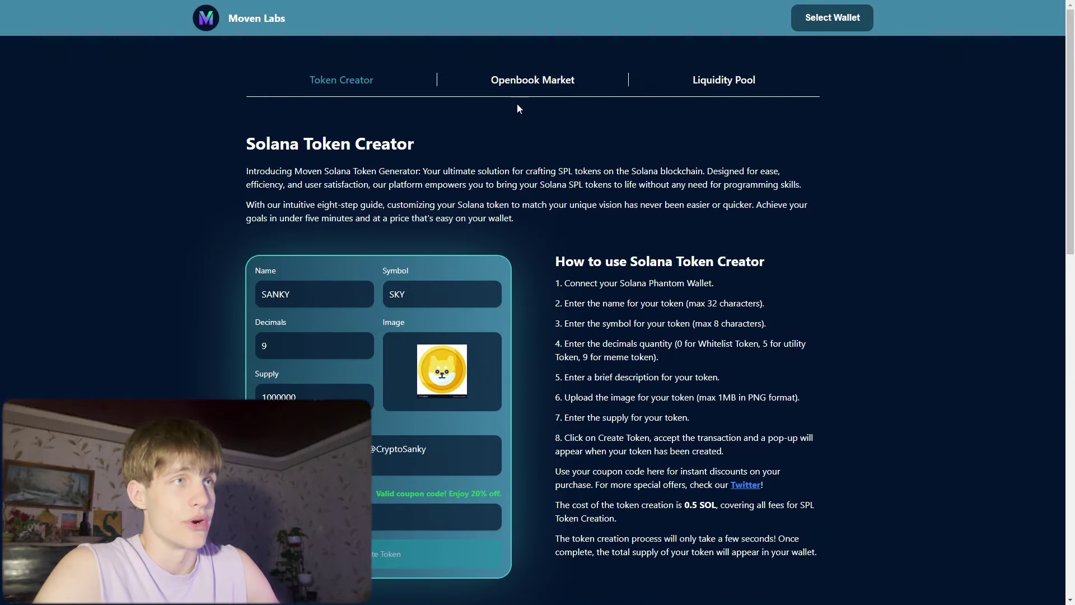
- Switch to the Openbook Market tab to show the Generate Openbook Market ID page
{"action": "left_click", "coordinate": [525, 83]}
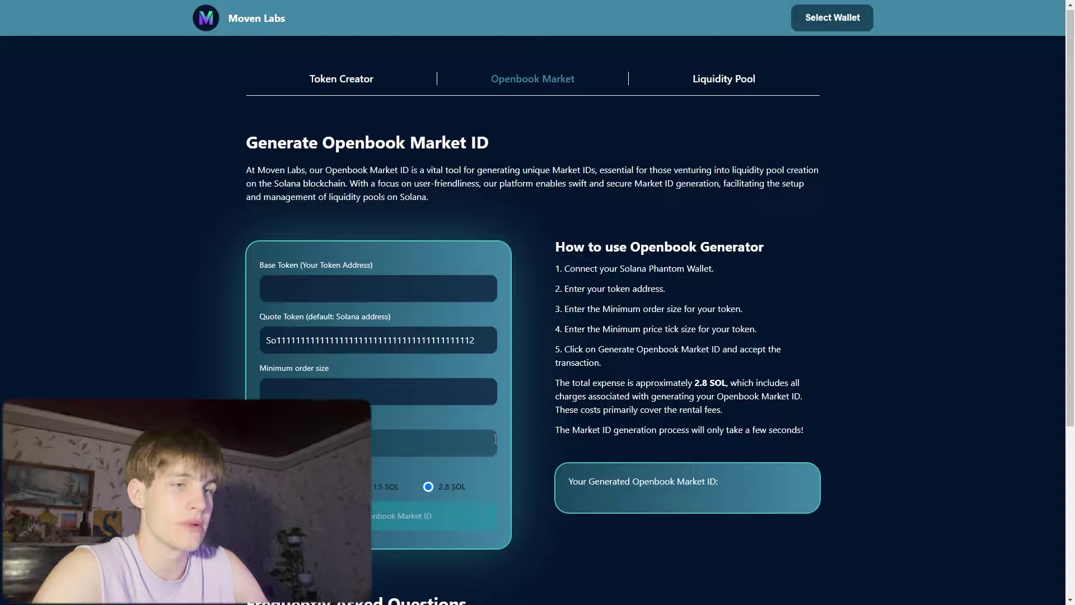
{"action": "scroll", "coordinate": [485, 425], "scroll_direction": "down", "scroll_amount": 4}
{"action": "scroll", "coordinate": [421, 405], "scroll_direction": "up", "scroll_amount": 4}
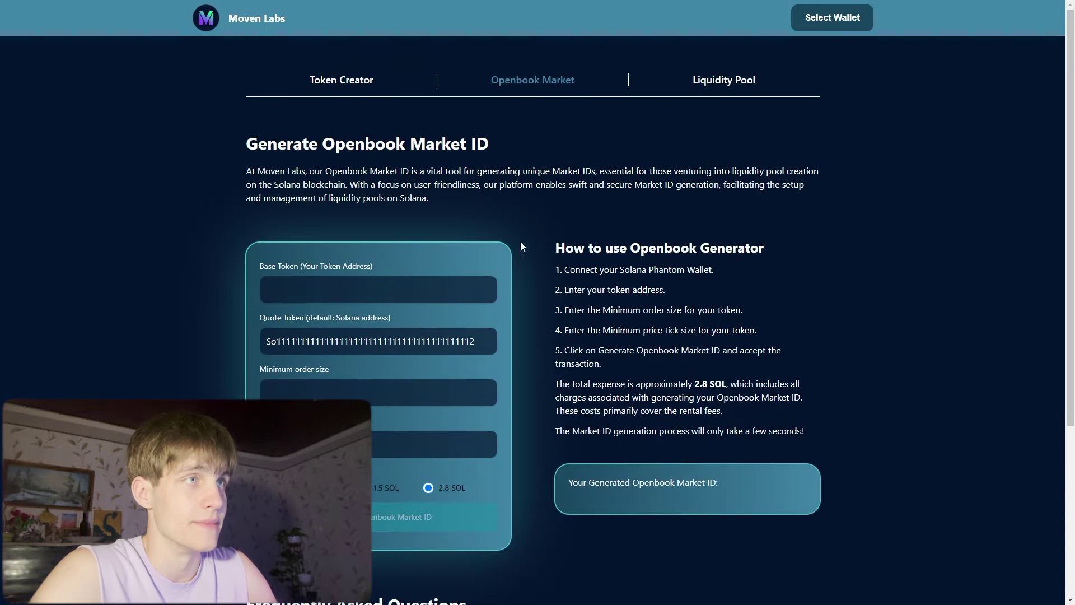
- Switch to the Liquidity Pool tab to show the Add Liquidity to Token page
{"action": "left_click", "coordinate": [728, 89]}
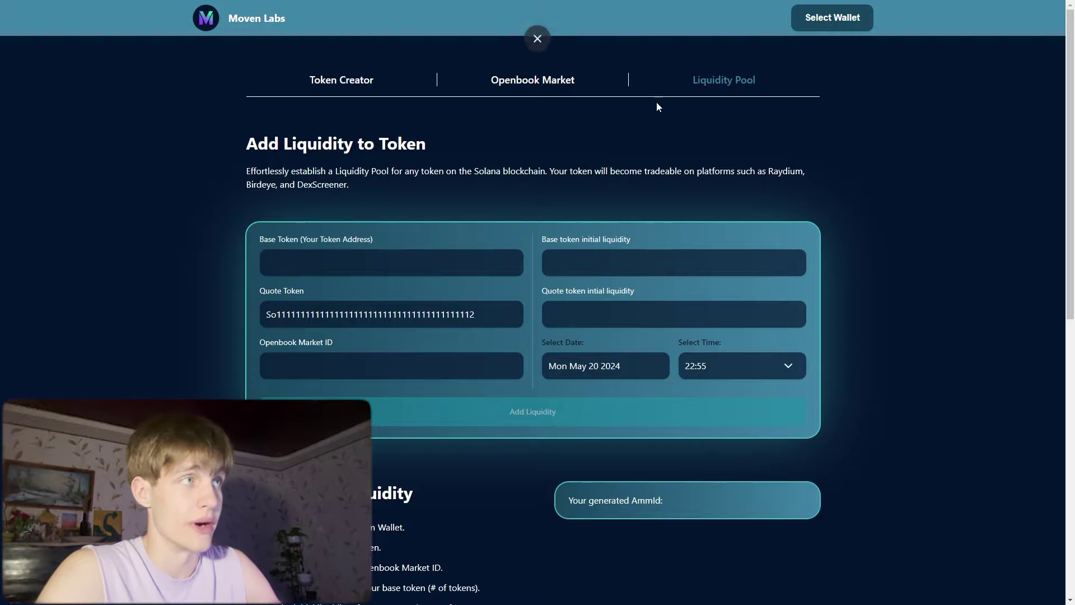
- Dismiss the Select Wallet prompt and return to the Token Creator page
{"action": "left_click", "coordinate": [828, 20]}
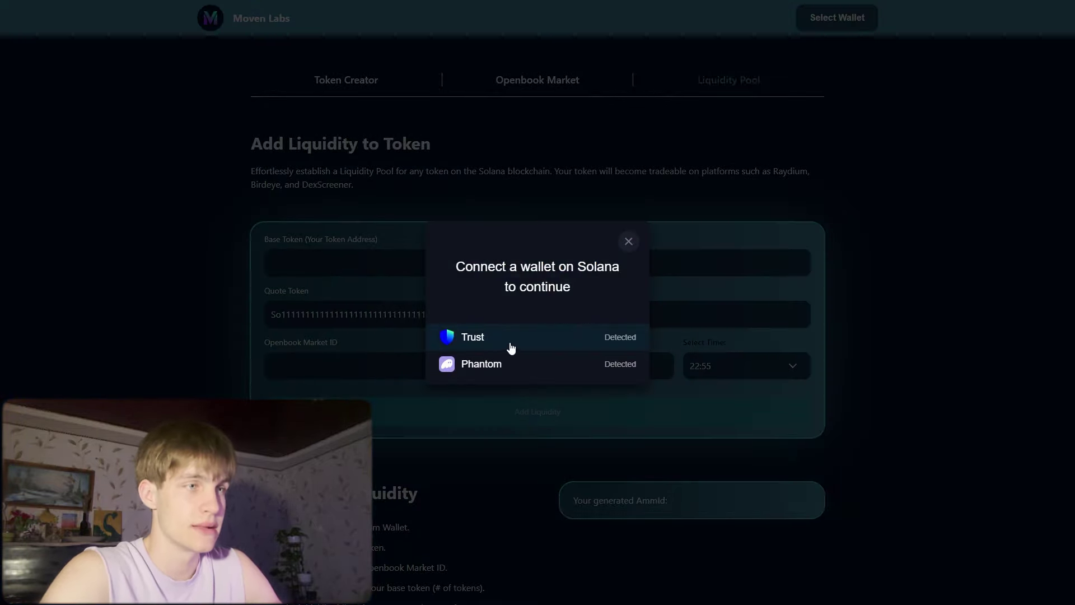
{"action": "left_click", "coordinate": [628, 241]}
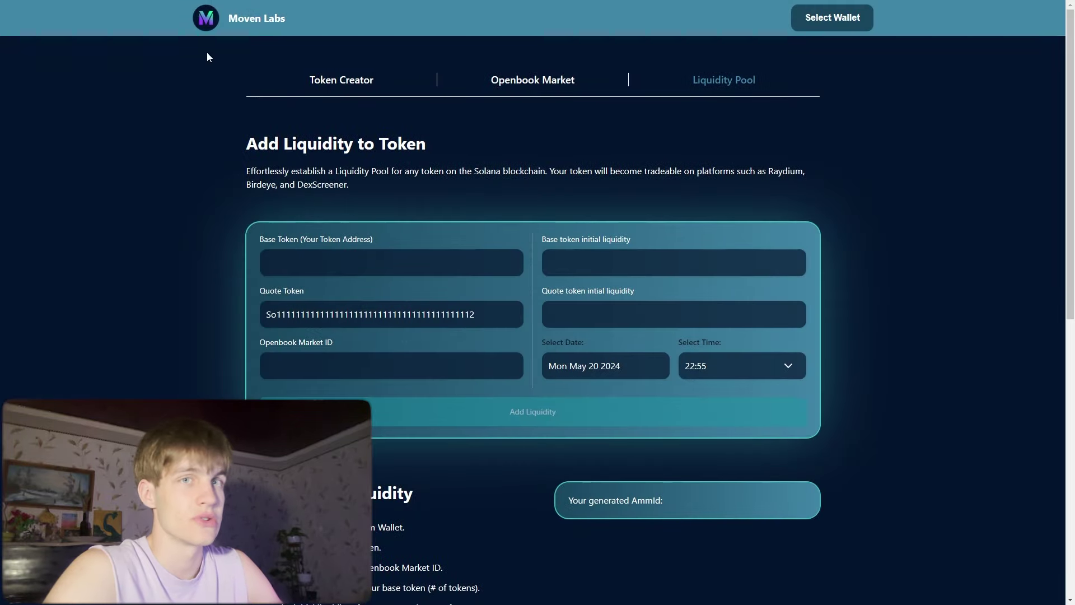
{"action": "scroll", "coordinate": [454, 289], "scroll_direction": "down", "scroll_amount": 8}
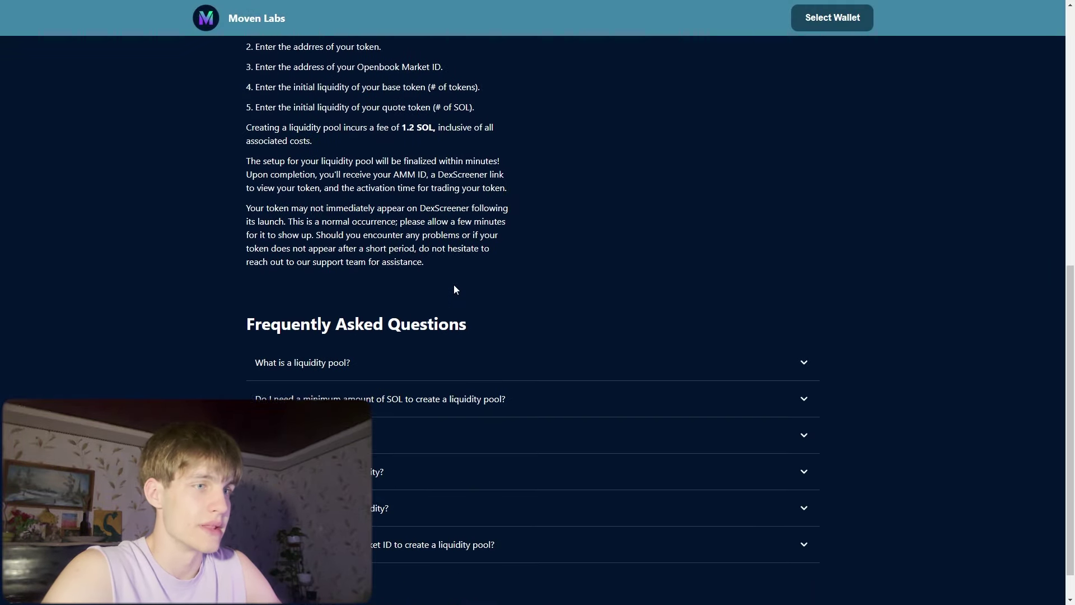
{"action": "scroll", "coordinate": [444, 271], "scroll_direction": "up", "scroll_amount": 12}
{"action": "left_click", "coordinate": [336, 82]}
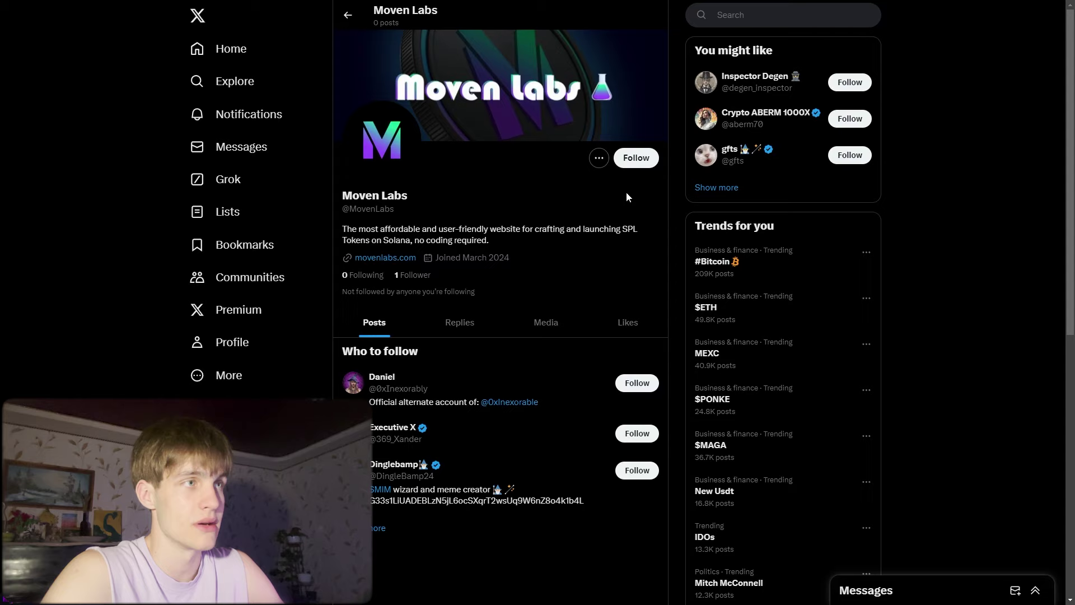
- Follow the Moven Labs account on its X profile
{"action": "left_click", "coordinate": [633, 157]}
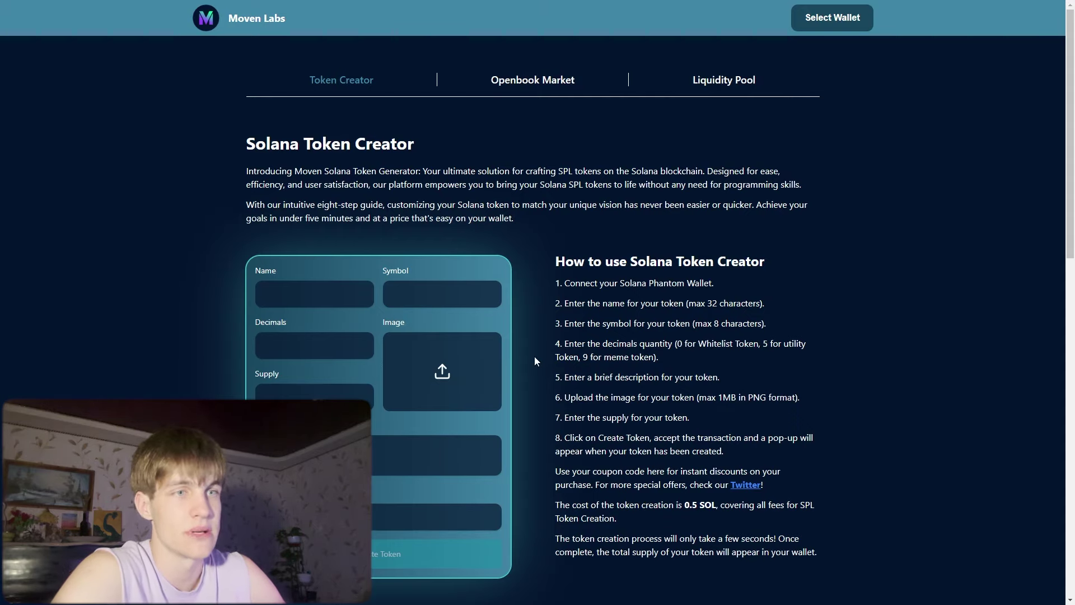
{"action": "scroll", "coordinate": [234, 317], "scroll_direction": "down", "scroll_amount": 3}
{"action": "scroll", "coordinate": [421, 323], "scroll_direction": "down", "scroll_amount": 3}
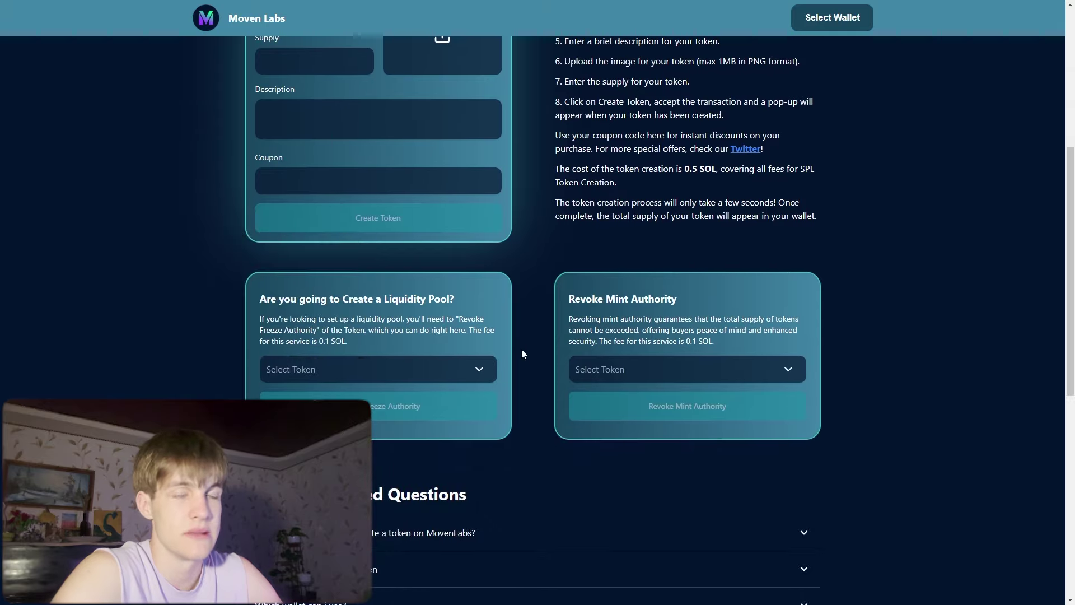
{"action": "scroll", "coordinate": [555, 413], "scroll_direction": "down", "scroll_amount": 2}
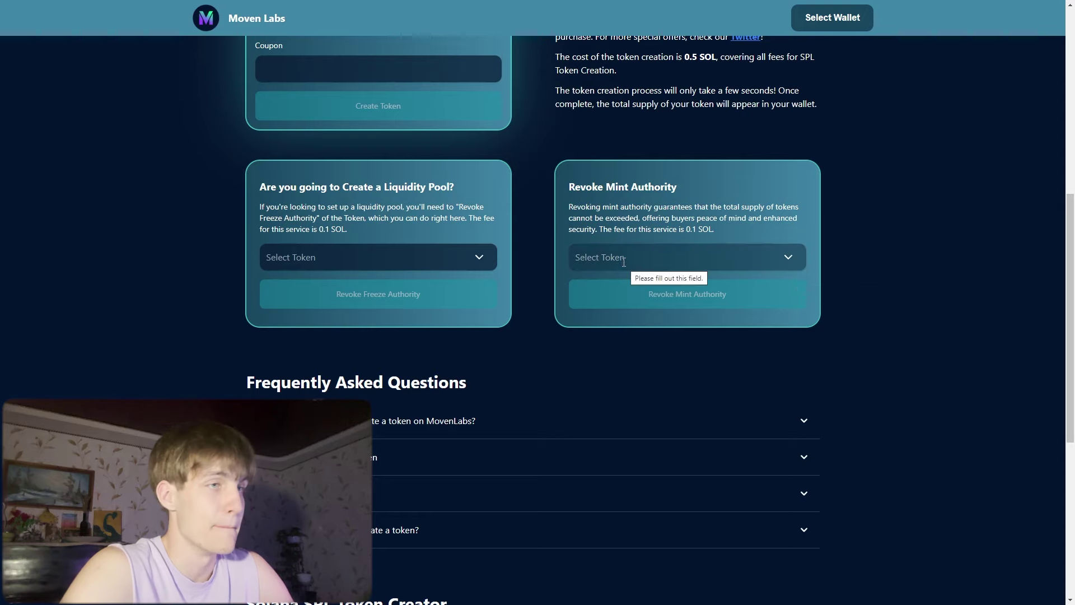
{"action": "scroll", "coordinate": [489, 268], "scroll_direction": "up", "scroll_amount": 7}
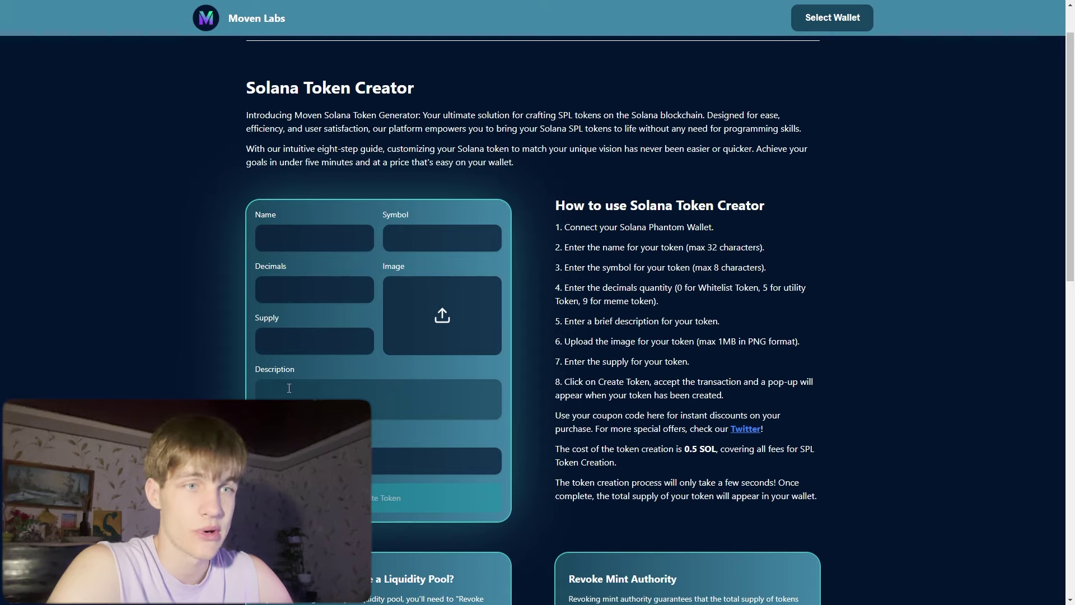
{"action": "left_click", "coordinate": [426, 461]}
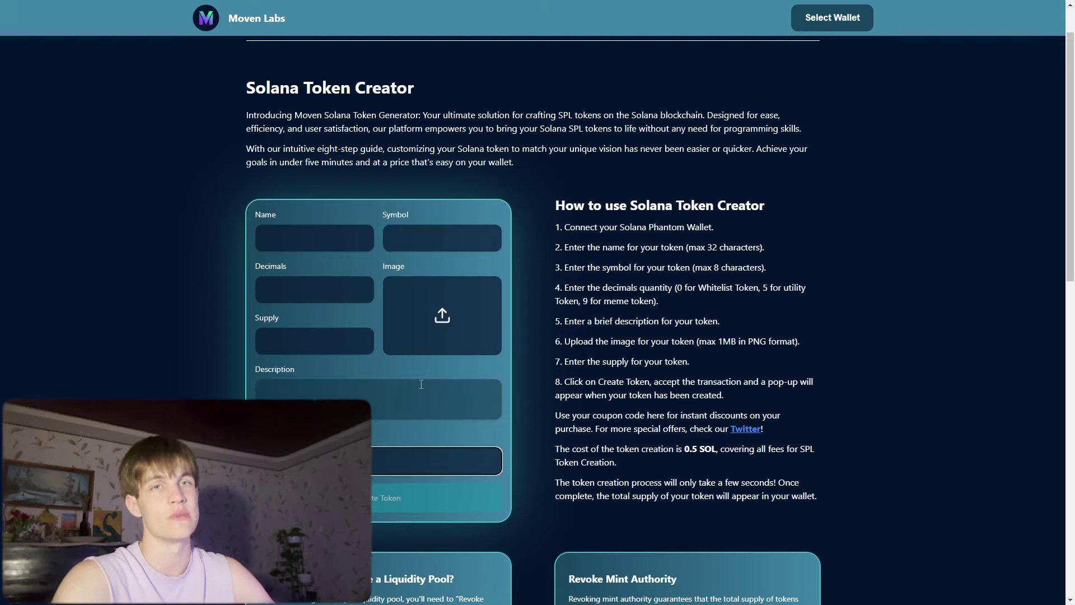